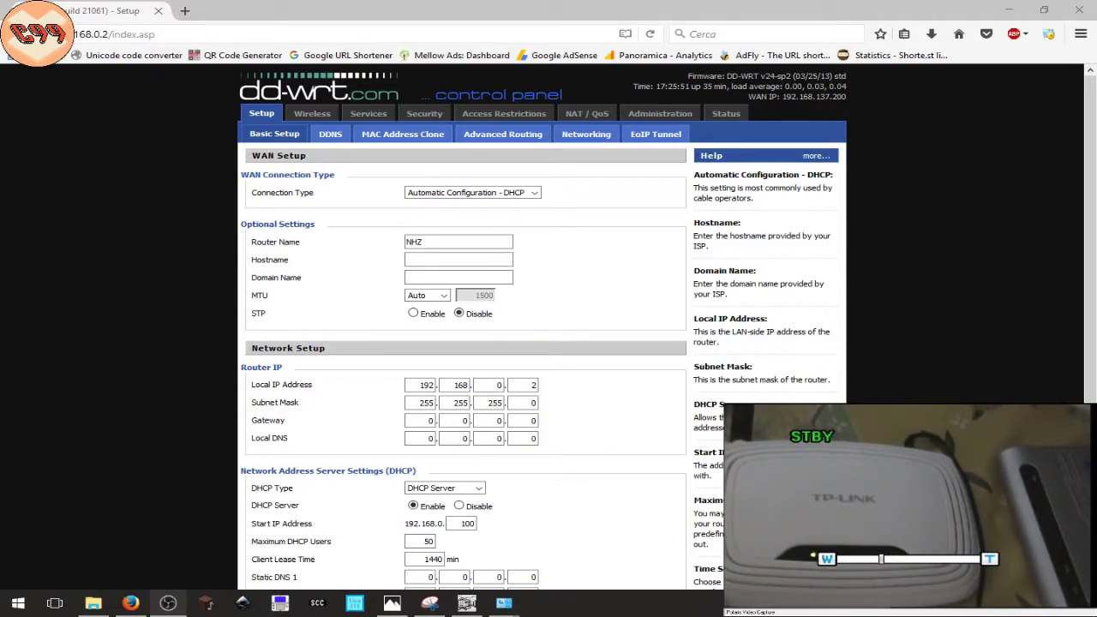
Step: Examine the router's wireless network name, wireless security mode and MAC filter settings
left_click(311, 111)
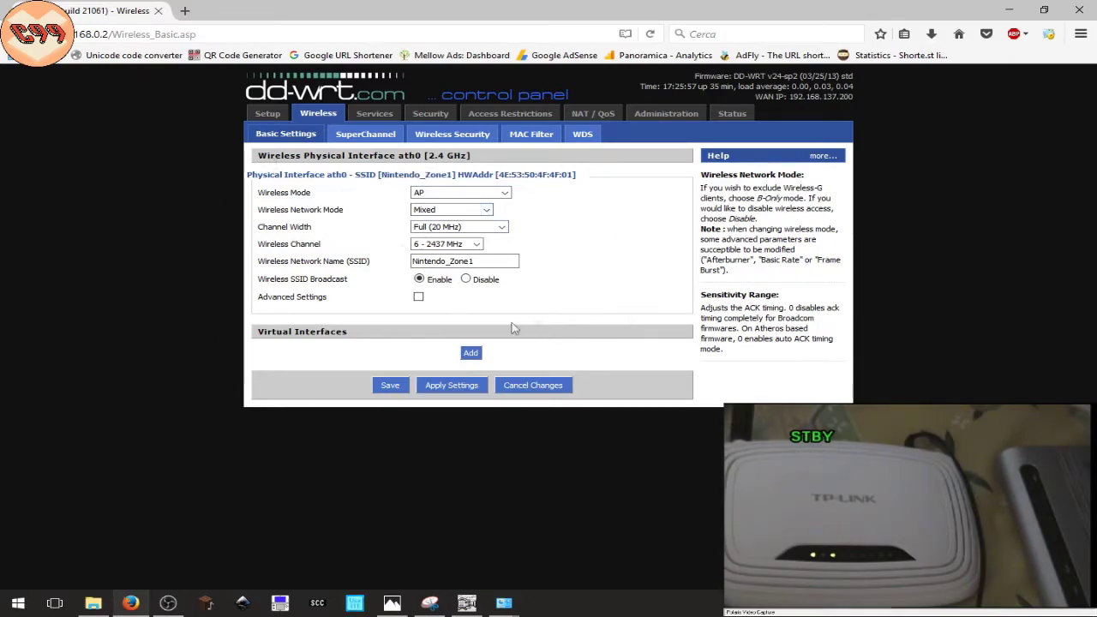
left_click_drag(513, 261, 354, 249)
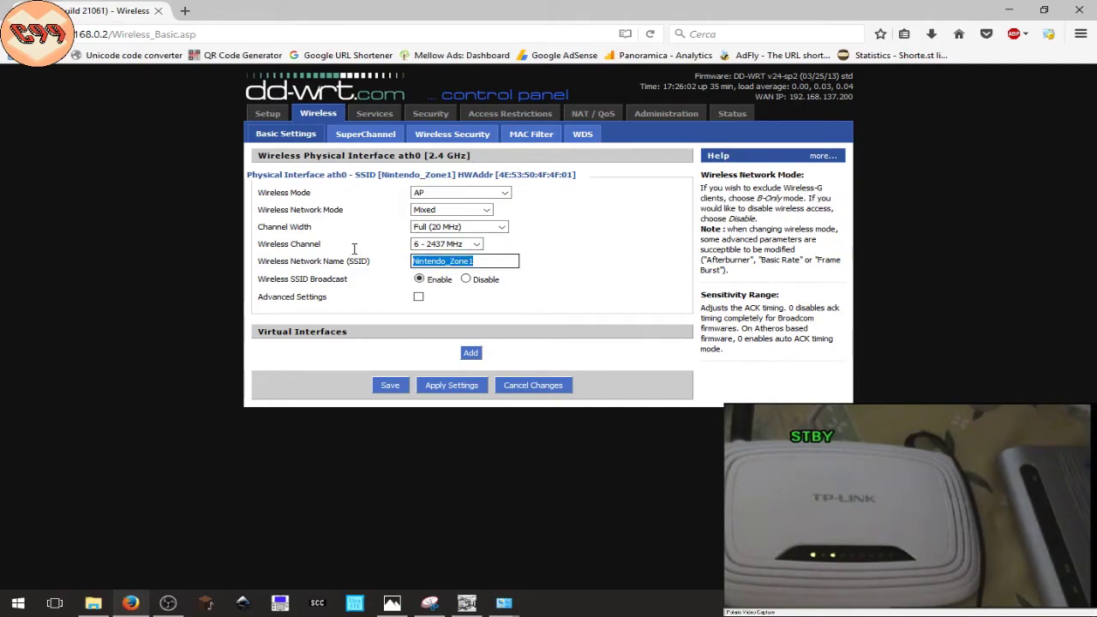
left_click(492, 261)
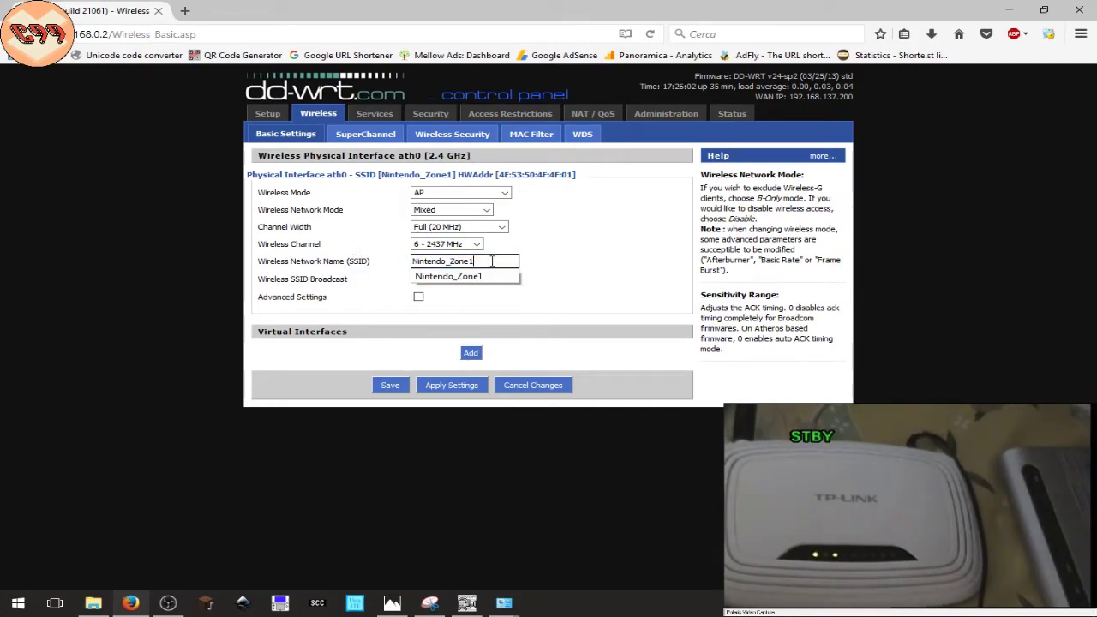
left_click(572, 210)
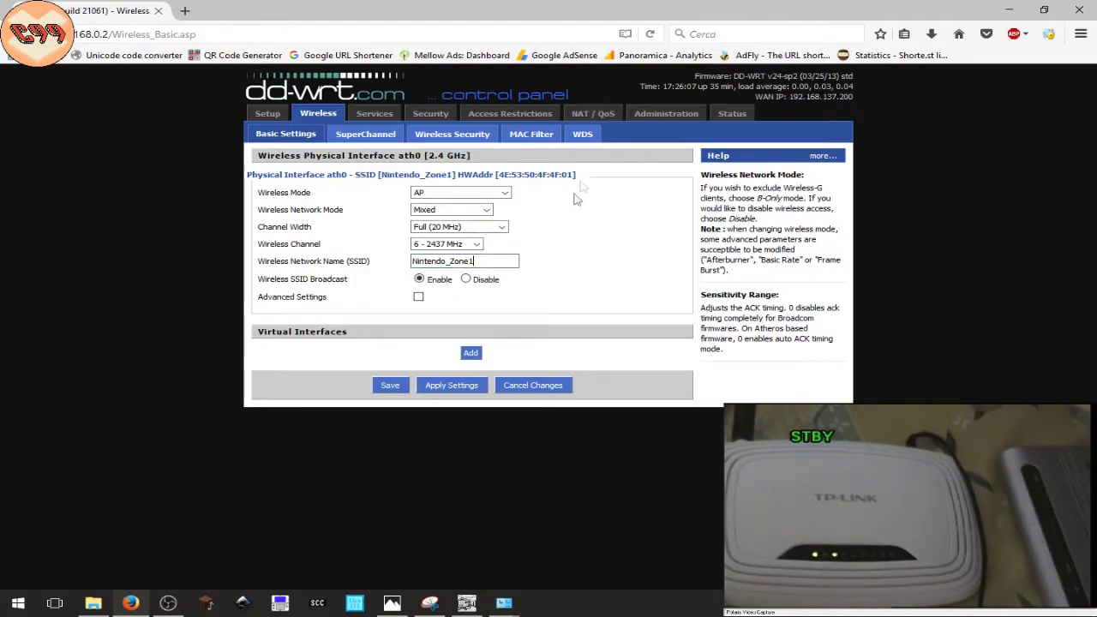
left_click(476, 134)
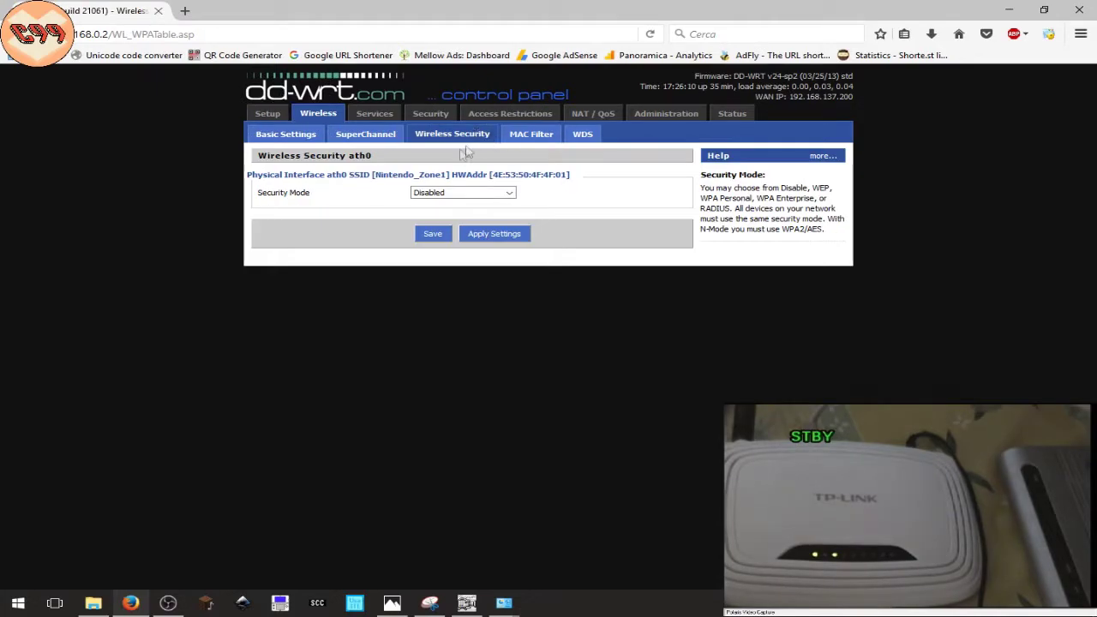
left_click(509, 193)
left_click(508, 193)
left_click(535, 133)
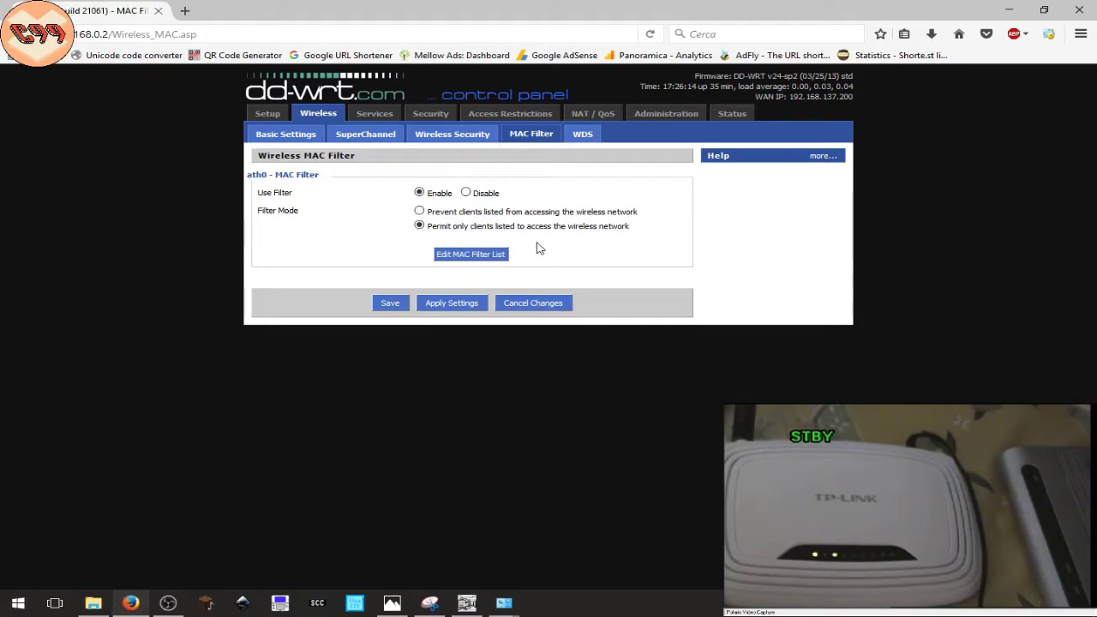
Step: Set the last pair of both the cloned WAN MAC and the cloned wireless MAC to FF, and save and apply the changes
left_click(259, 113)
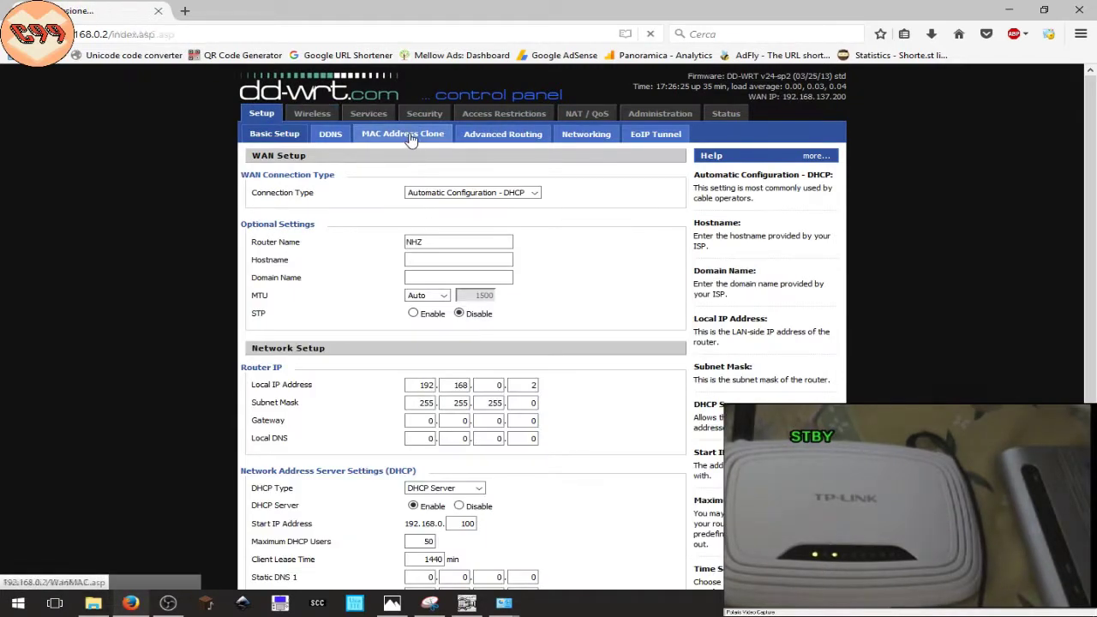
left_click(403, 134)
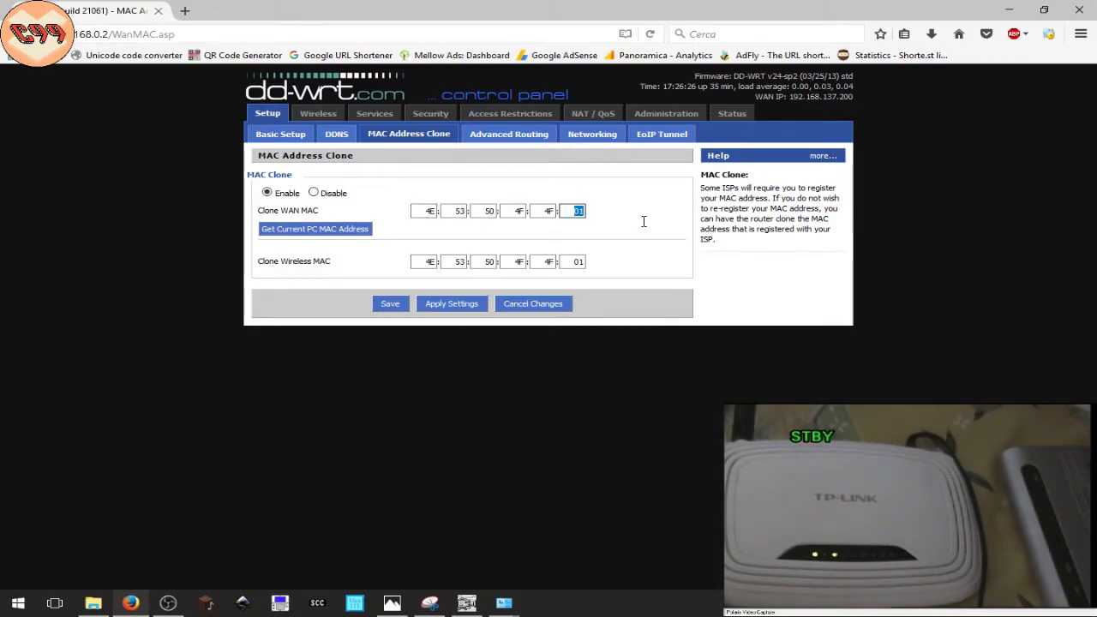
type("ff")
key("BackSpace")
key("BackSpace")
type("FF")
double_click(578, 262)
type("F")
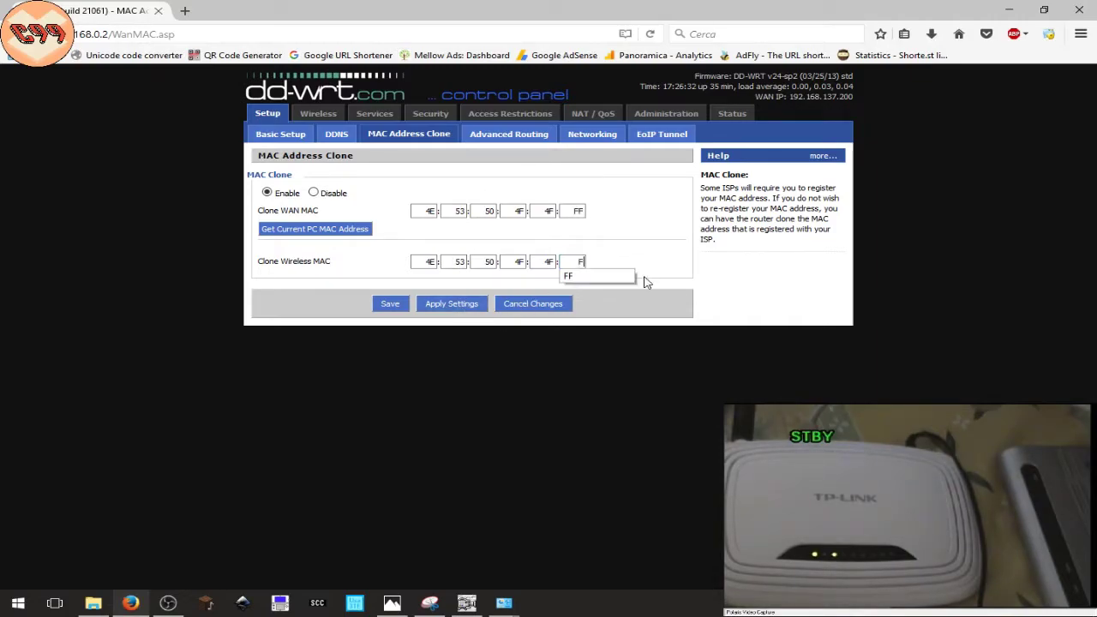
type("F")
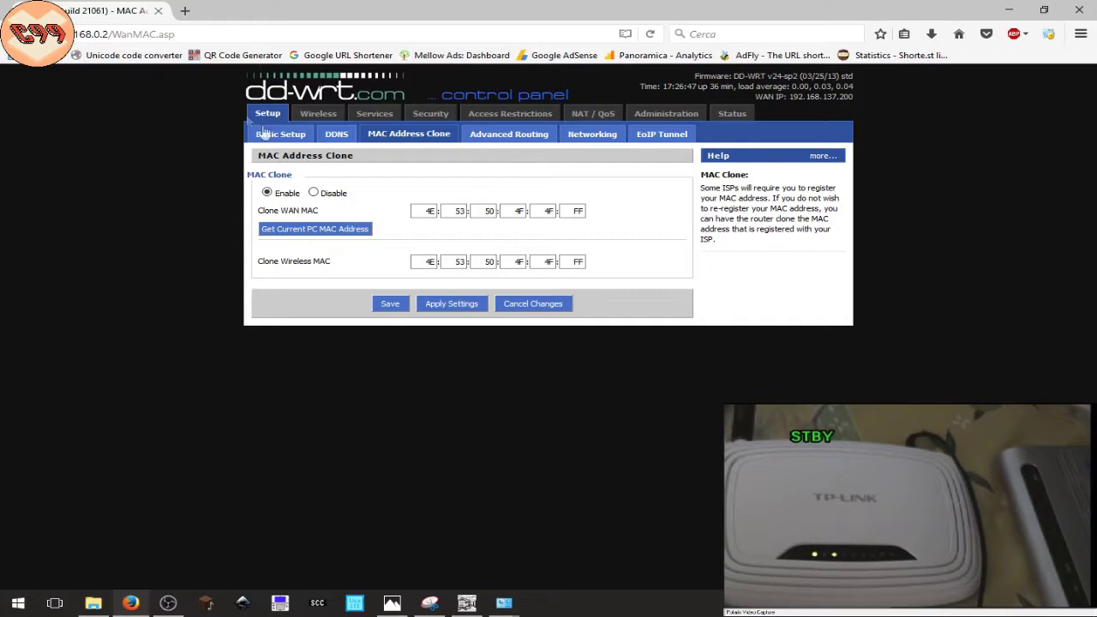
left_click(401, 309)
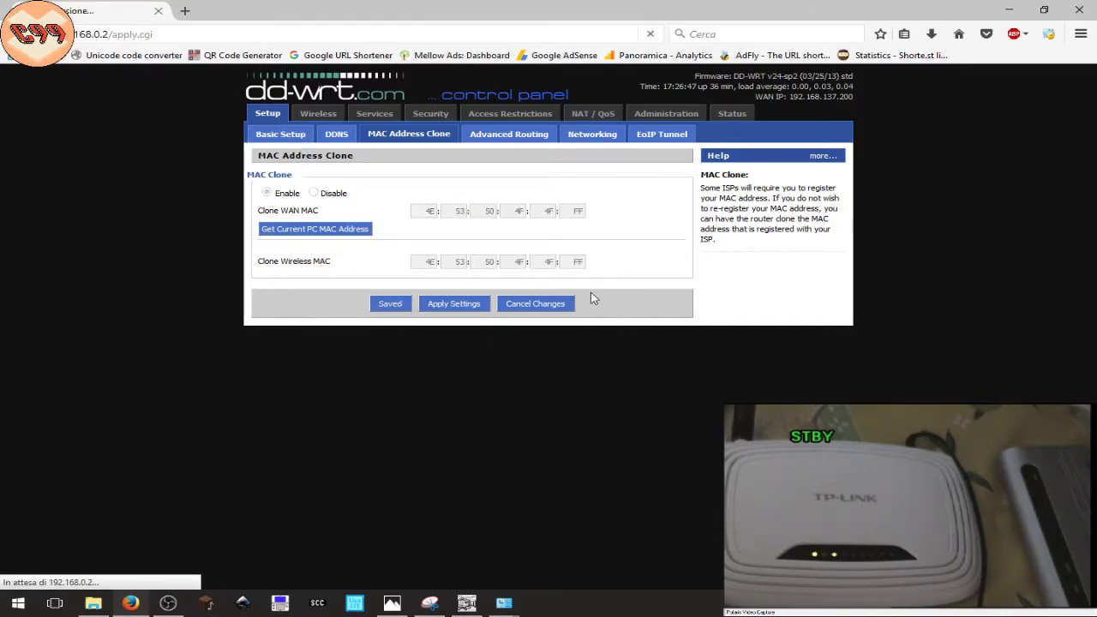
left_click(461, 311)
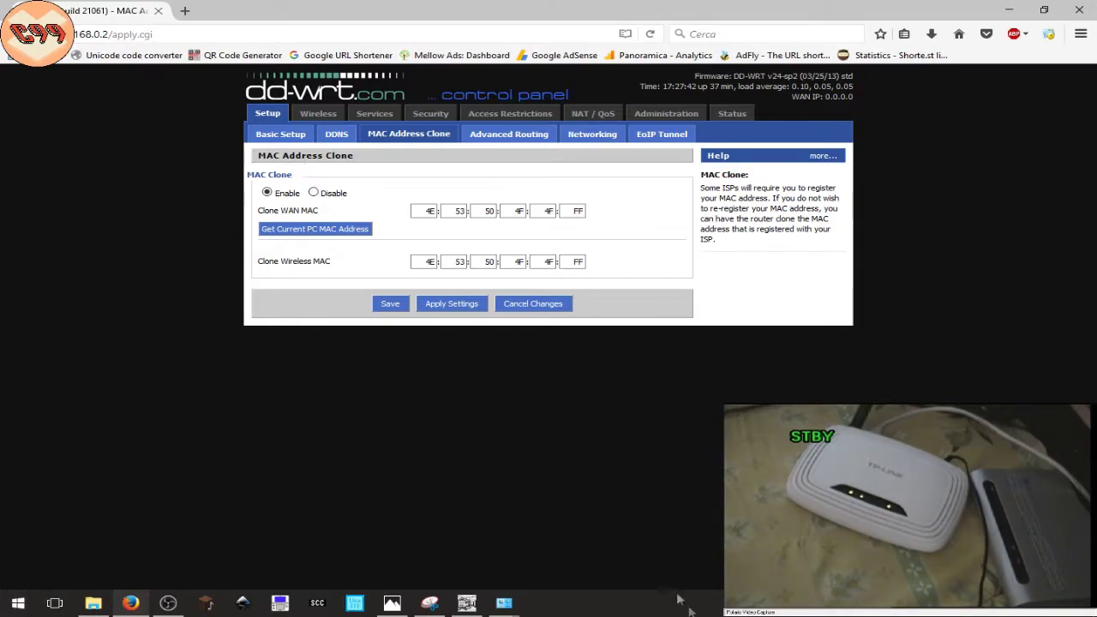
Step: Switch to the Windows Network and Sharing Center and open the properties of the NETGEAR Wi-Fi adapter's connection
left_click(504, 602)
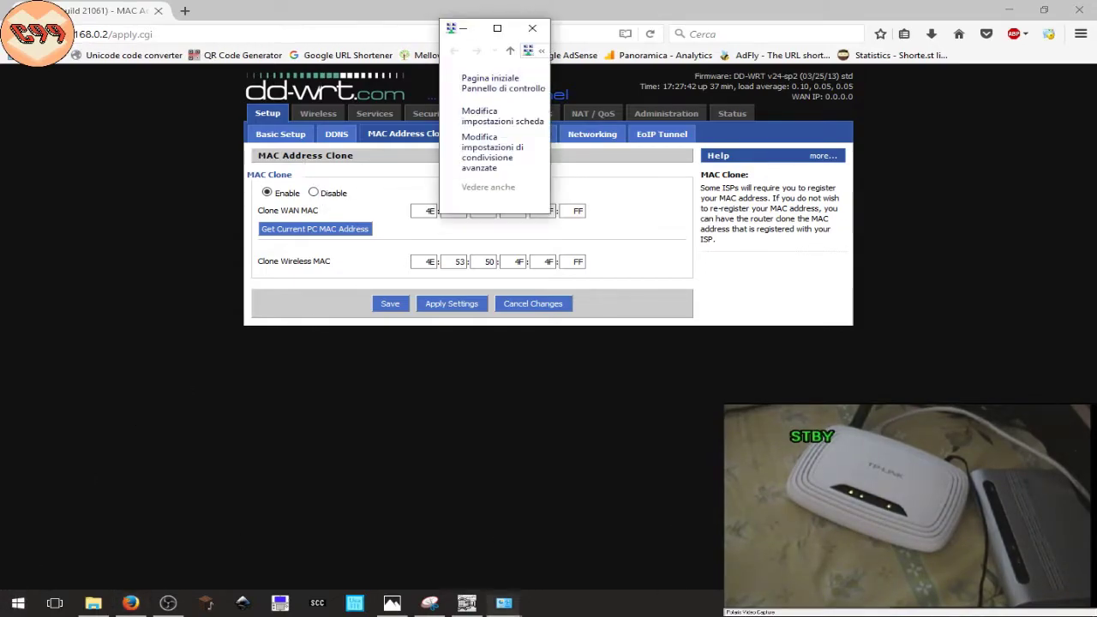
left_click(497, 31)
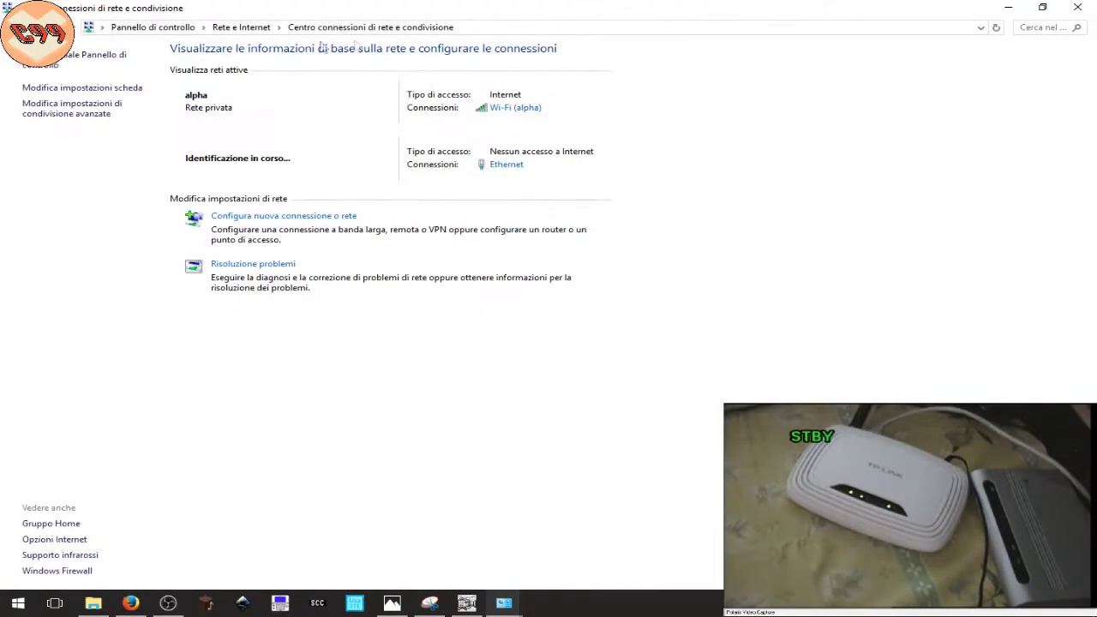
left_click(78, 94)
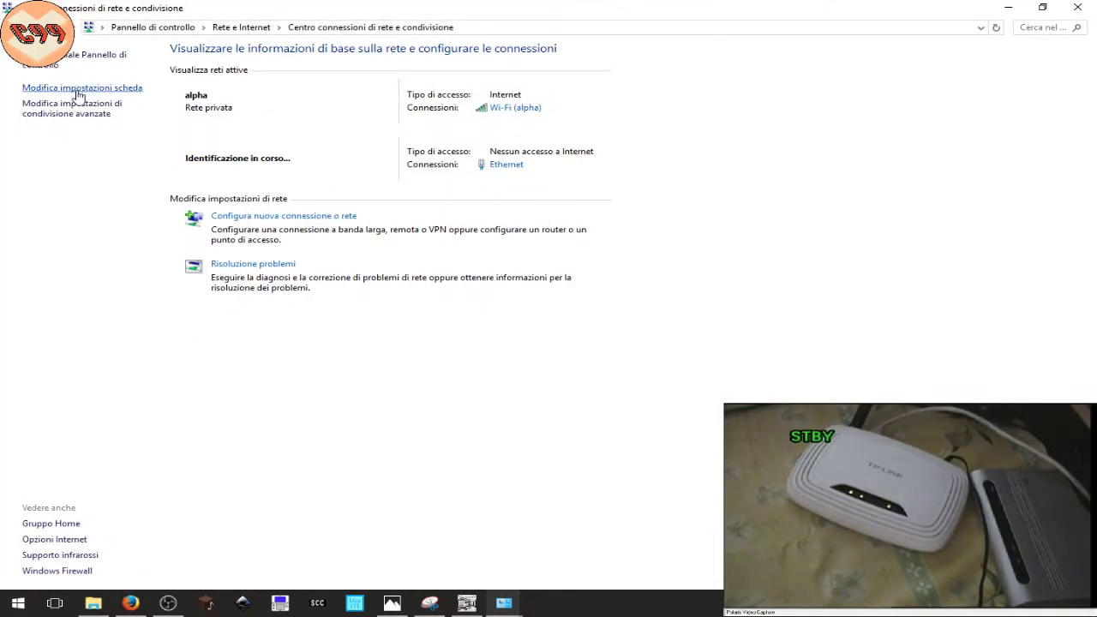
left_click(520, 45)
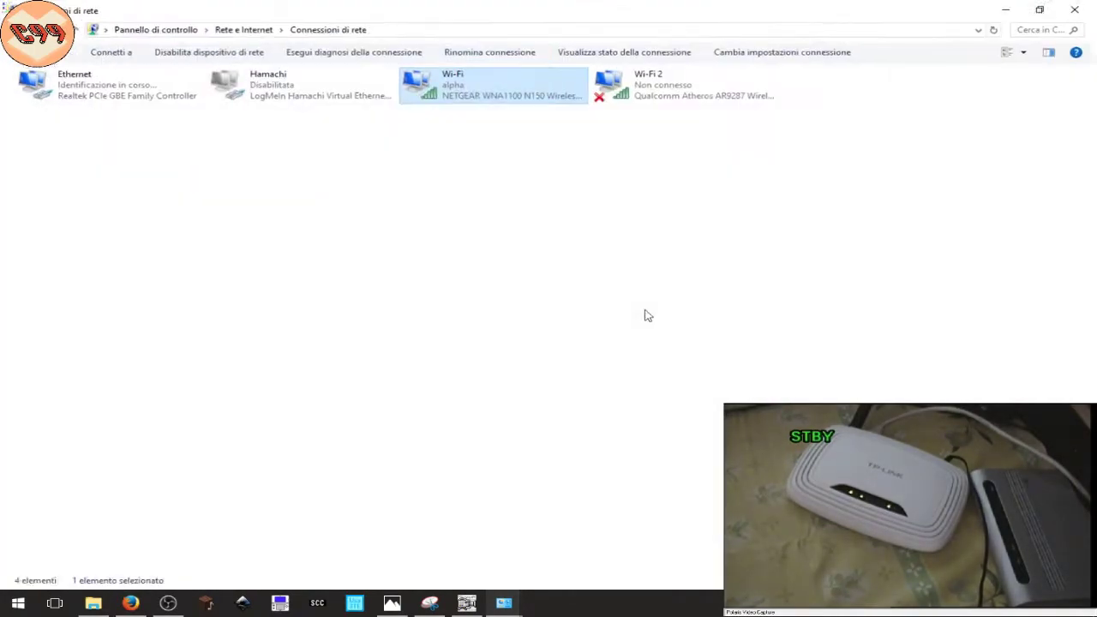
left_click(487, 92)
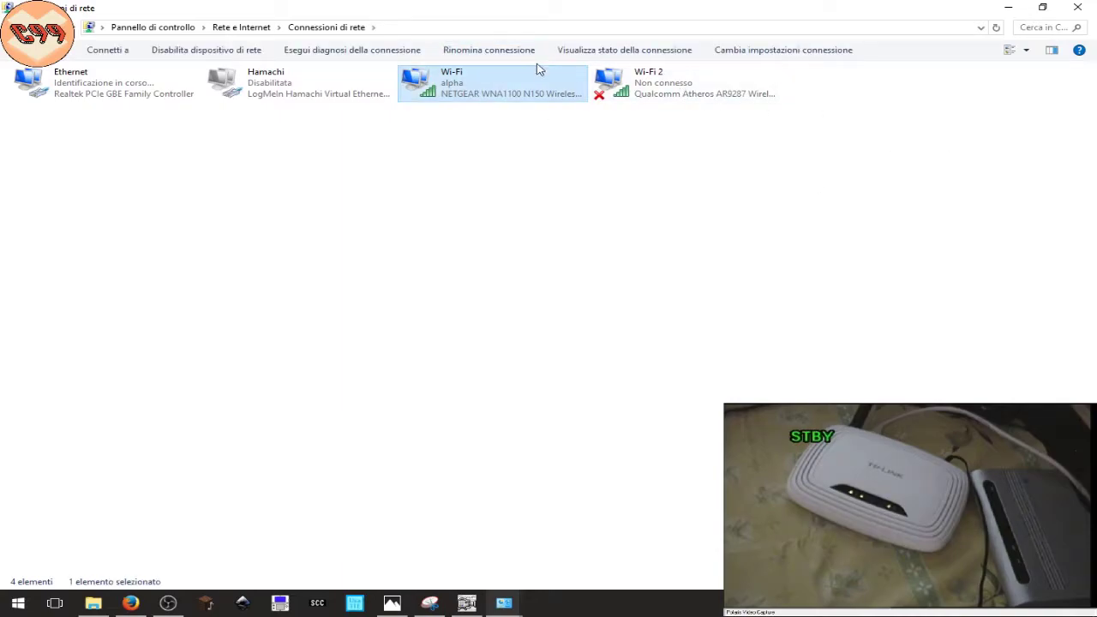
right_click(524, 96)
left_click(626, 241)
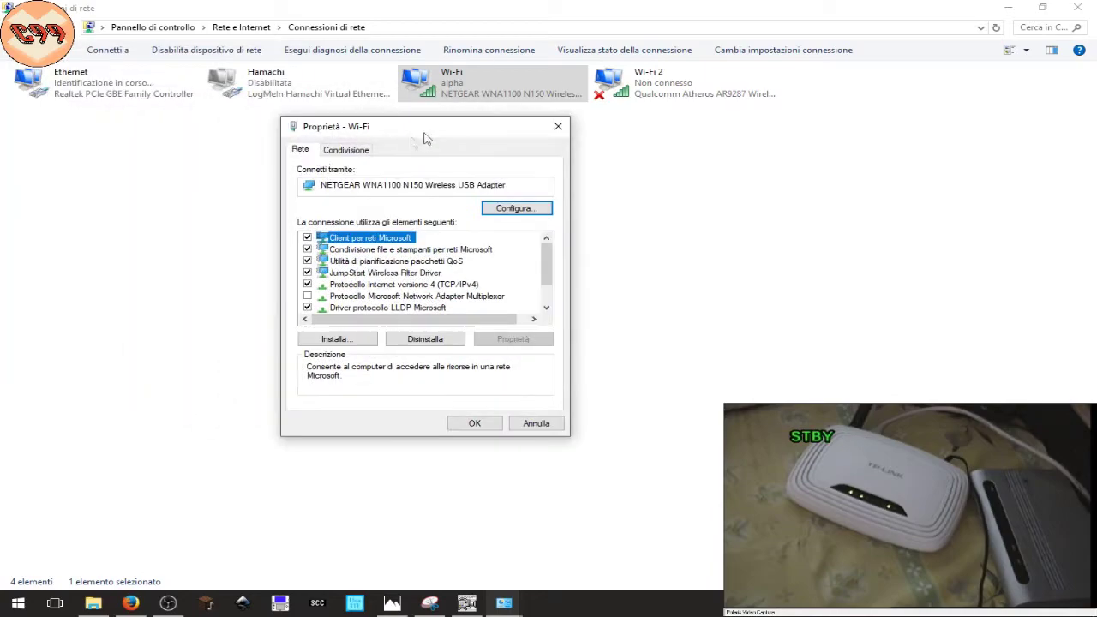
Step: Share the Wi-Fi connection's Internet access with other network users, using Ethernet as the home network connection, and accept the properties
left_click(338, 155)
left_click(356, 229)
left_click(350, 257)
left_click(343, 194)
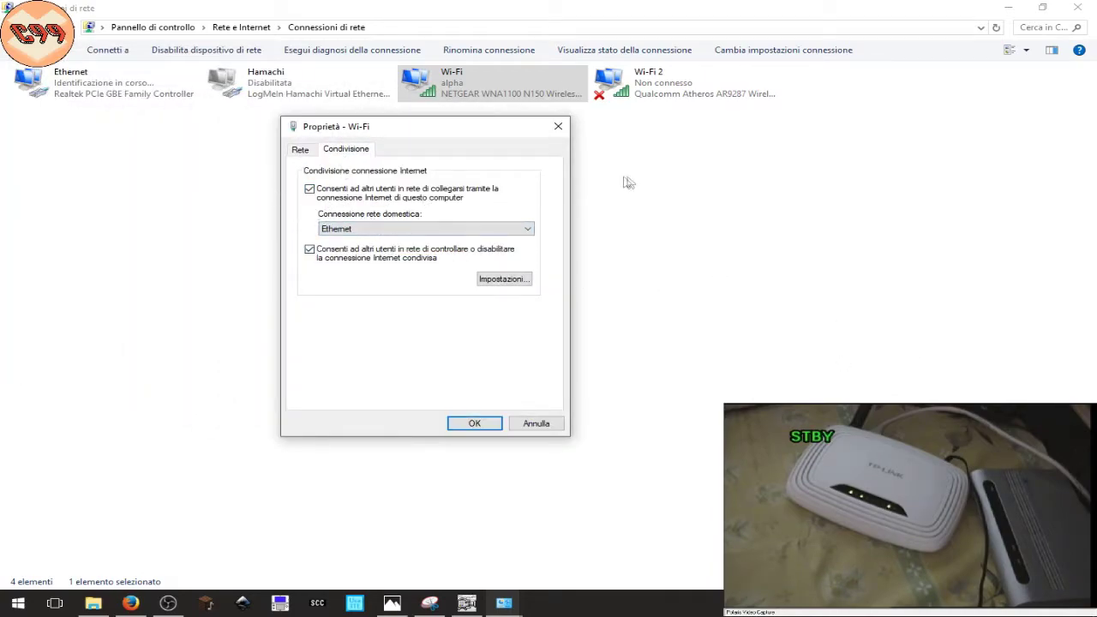
left_click(455, 424)
Step: Select the Ethernet connection, minimize the network connections window, and switch to Firefox to try opening the router's Basic Setup page
left_click(111, 94)
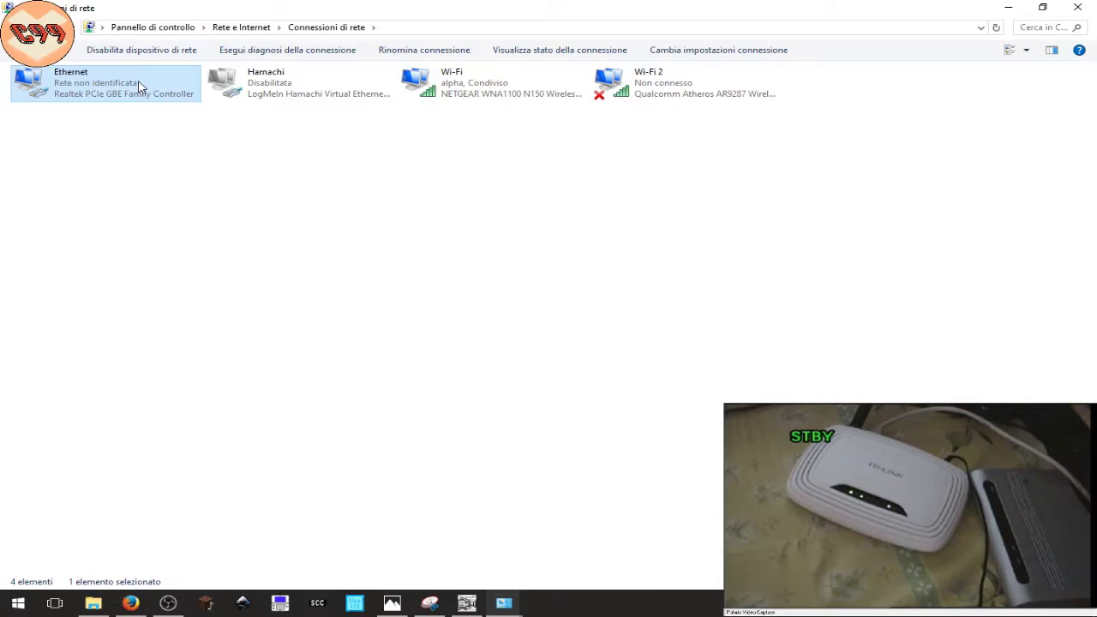
left_click(1008, 6)
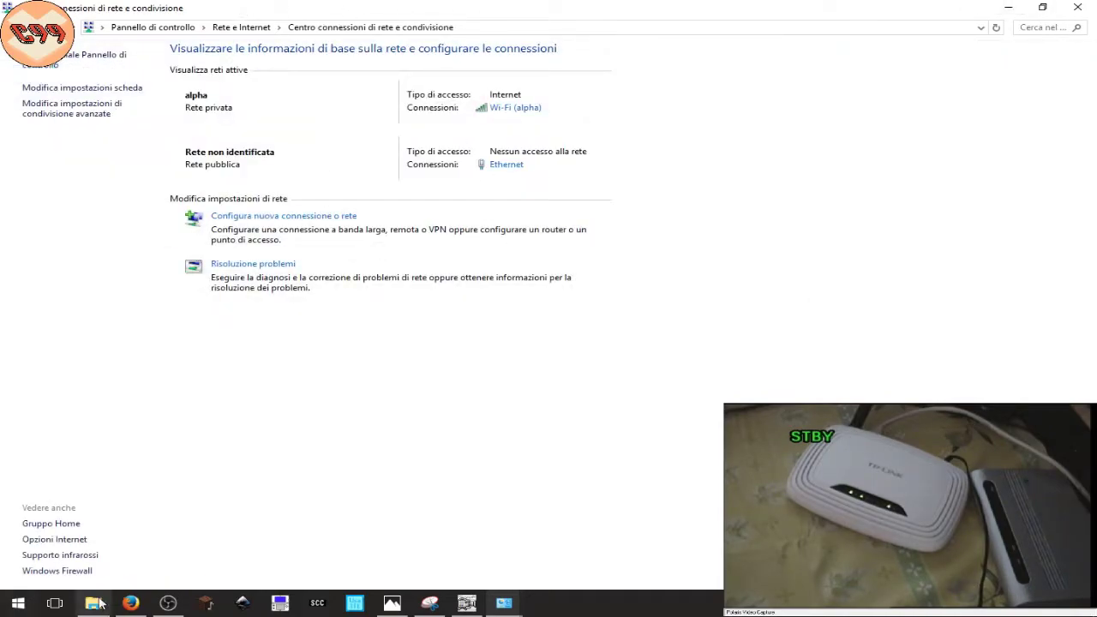
left_click(130, 603)
left_click(268, 138)
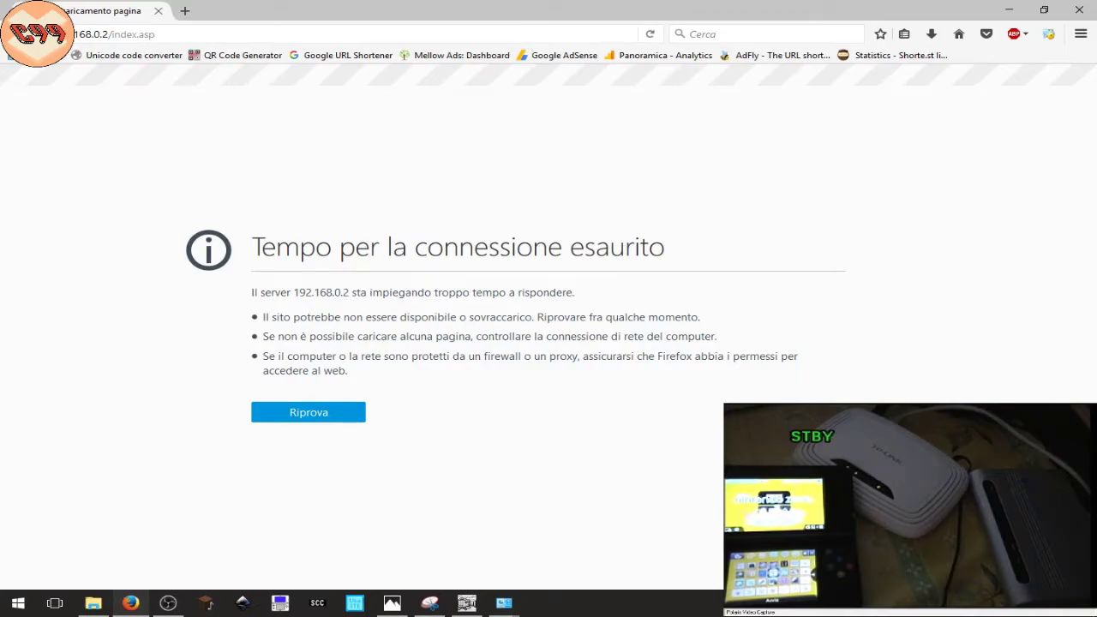
left_click(168, 603)
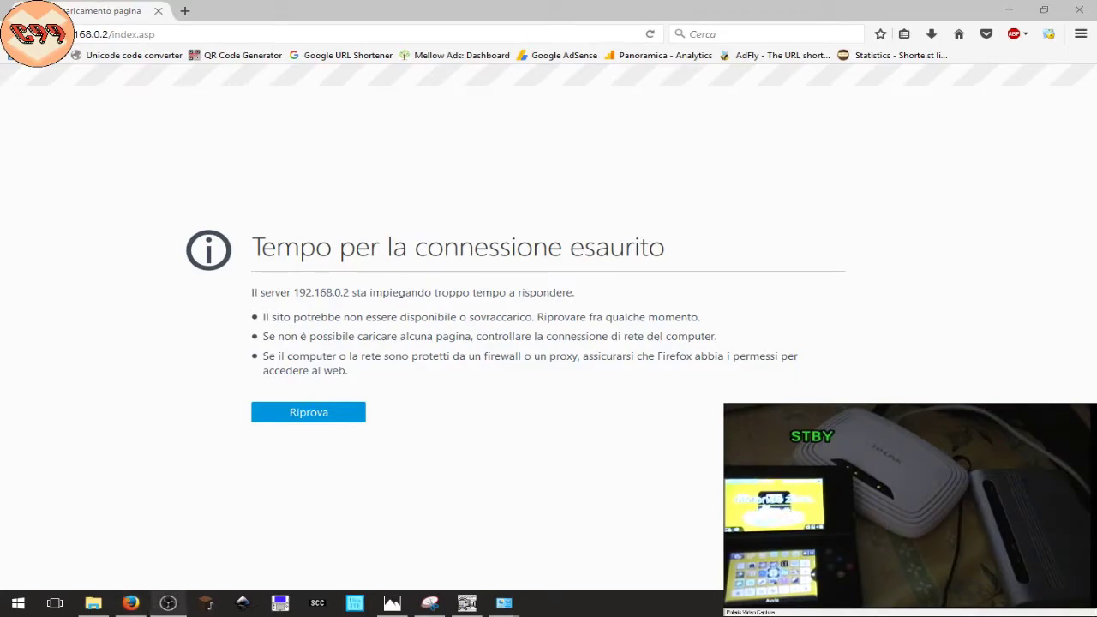